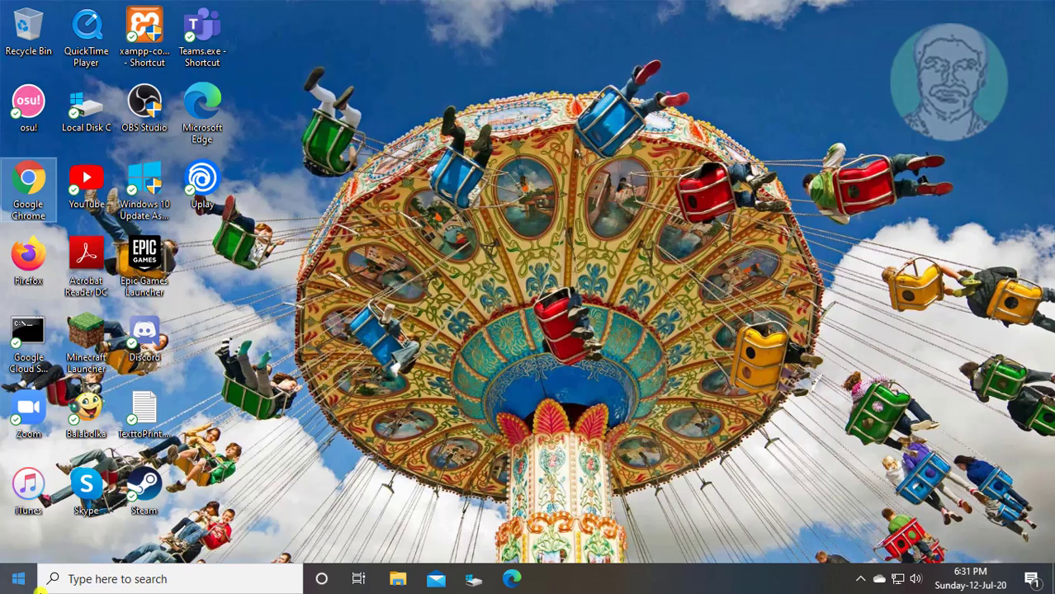
Search 'powershell' and launch Windows PowerShell as administrator, approving the UAC prompt
{"action": "left_click", "coordinate": [108, 582]}
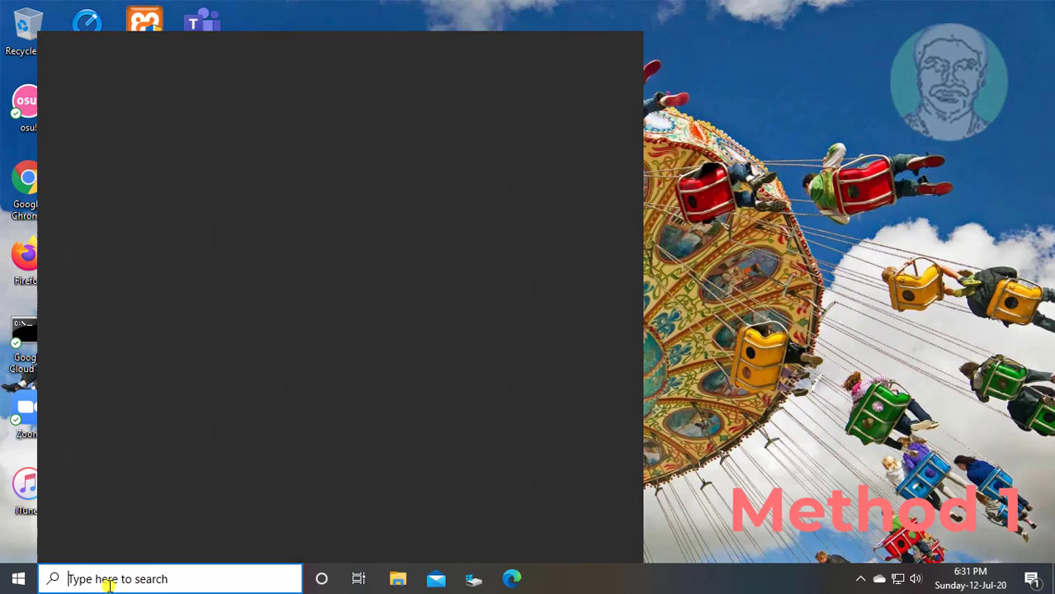
{"action": "type", "text": "power"}
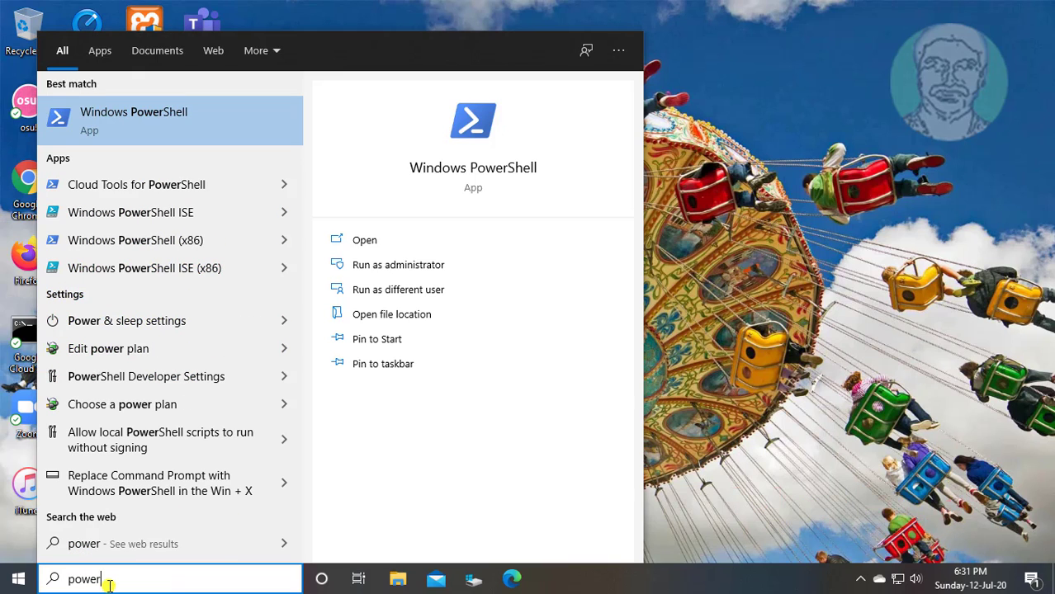
{"action": "type", "text": "shell"}
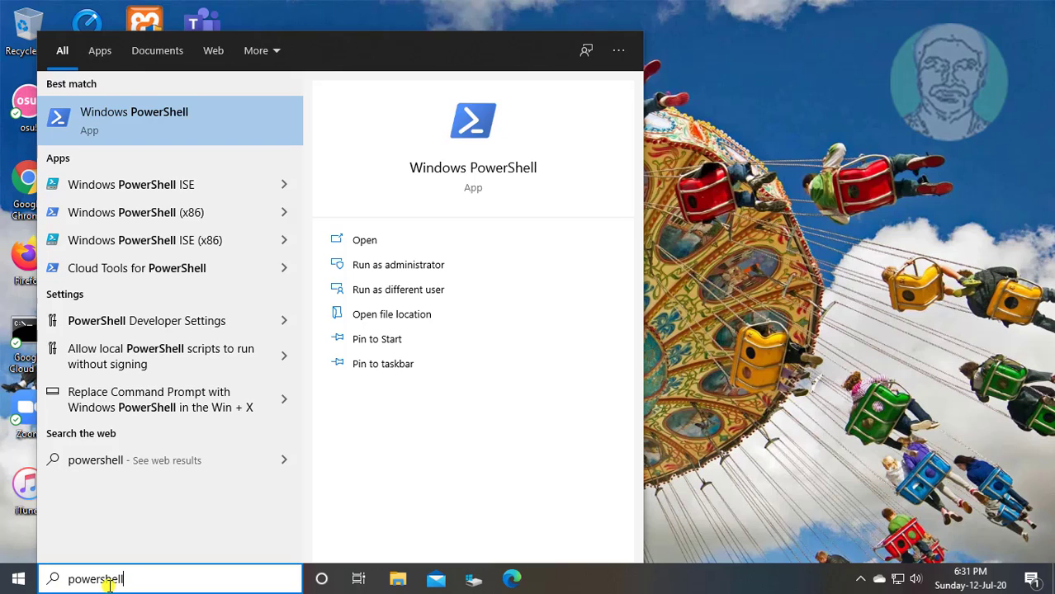
{"action": "right_click", "coordinate": [177, 116]}
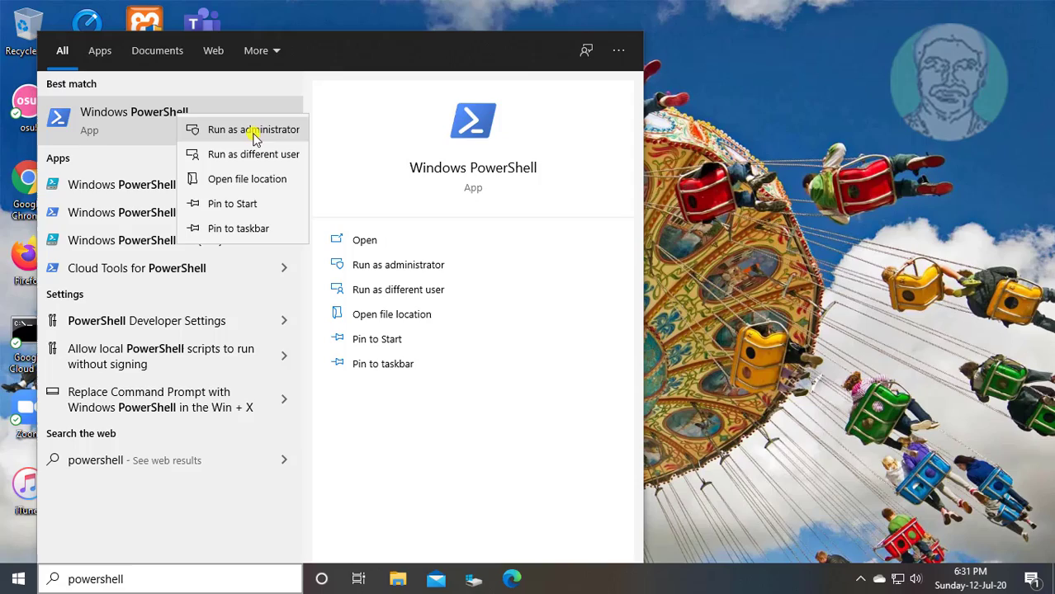
{"action": "left_click", "coordinate": [255, 132]}
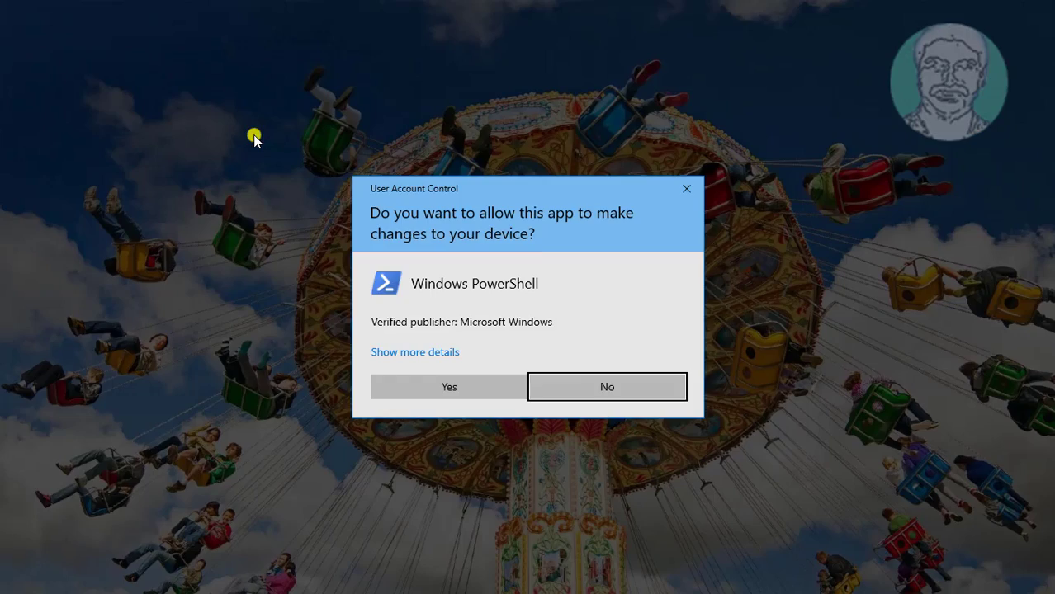
{"action": "left_click", "coordinate": [463, 390]}
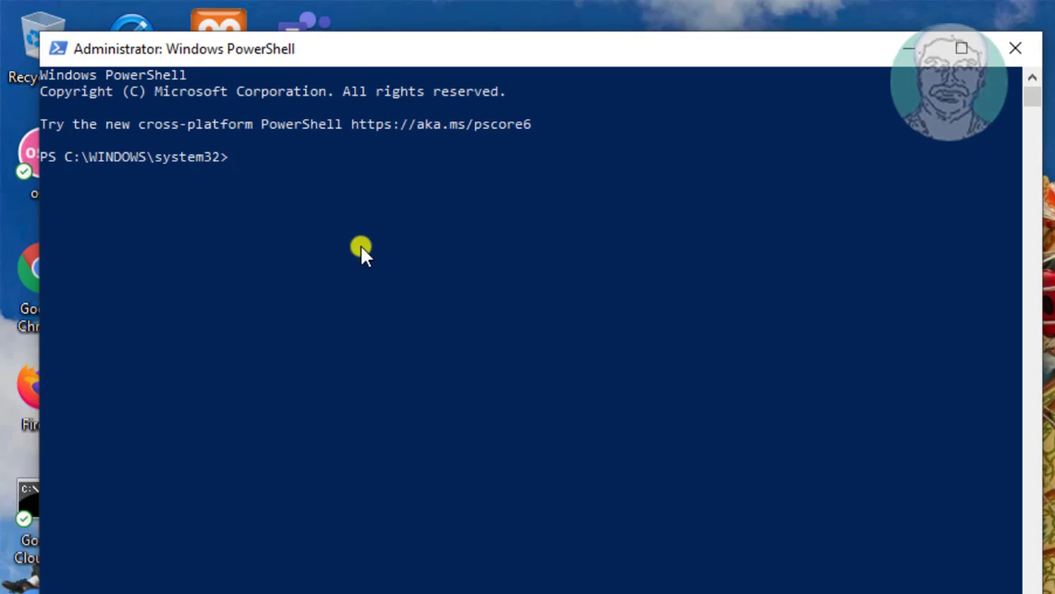
Paste and run 'taskkill /f /im OneDrive.exe' to force-stop OneDrive, then 'exit' PowerShell
{"action": "left_click", "coordinate": [57, 48]}
{"action": "mouse_move", "coordinate": [62, 245]}
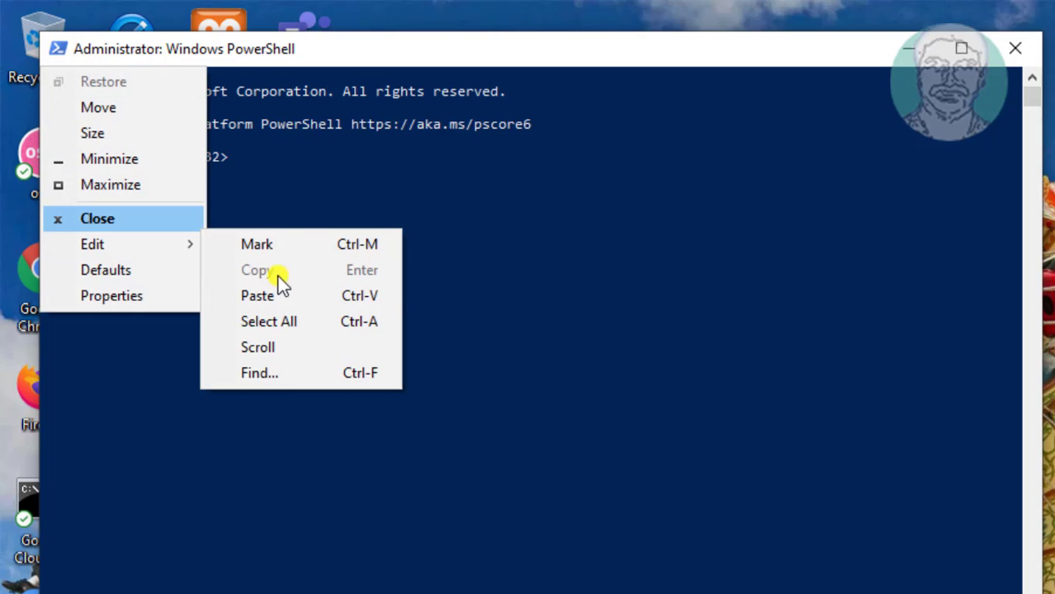
{"action": "left_click", "coordinate": [275, 297]}
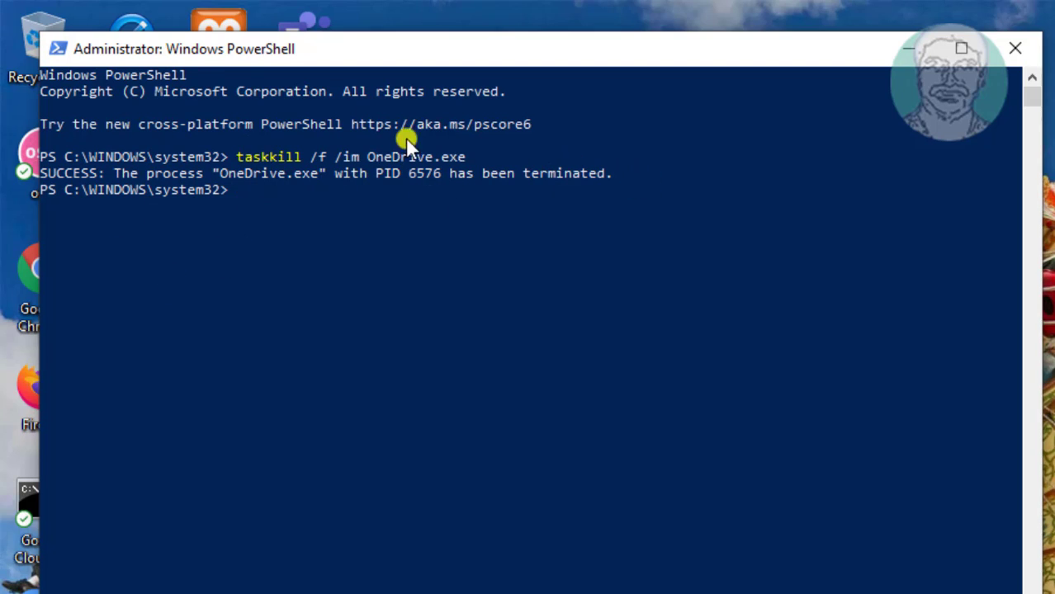
{"action": "type", "text": "exit"}
{"action": "key", "text": "Return"}
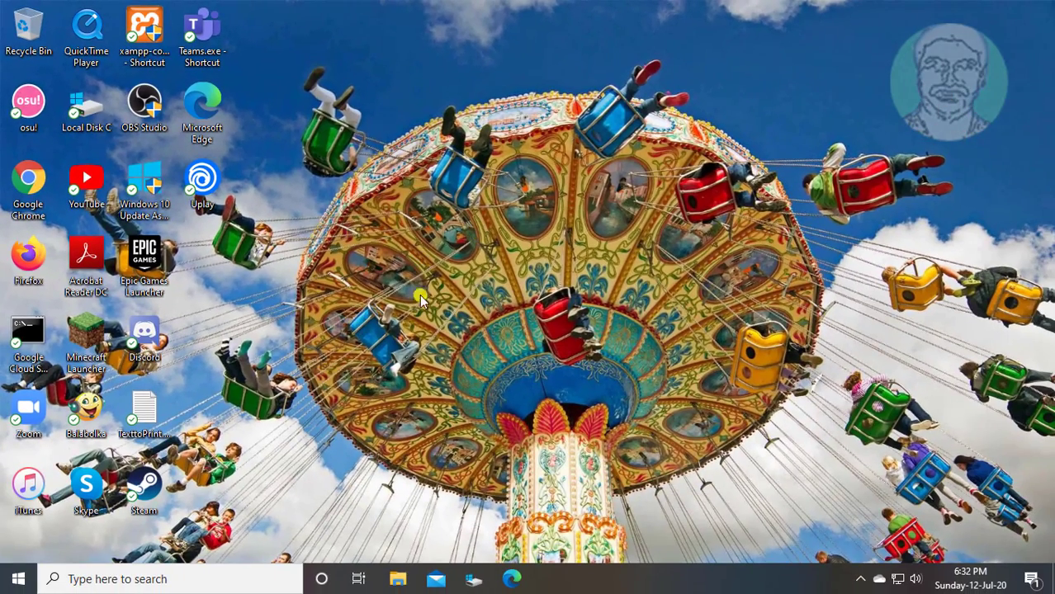
Open Control Panel from search, set View by to Category, and go to Uninstall a program
{"action": "left_click", "coordinate": [137, 577]}
{"action": "type", "text": "contr"}
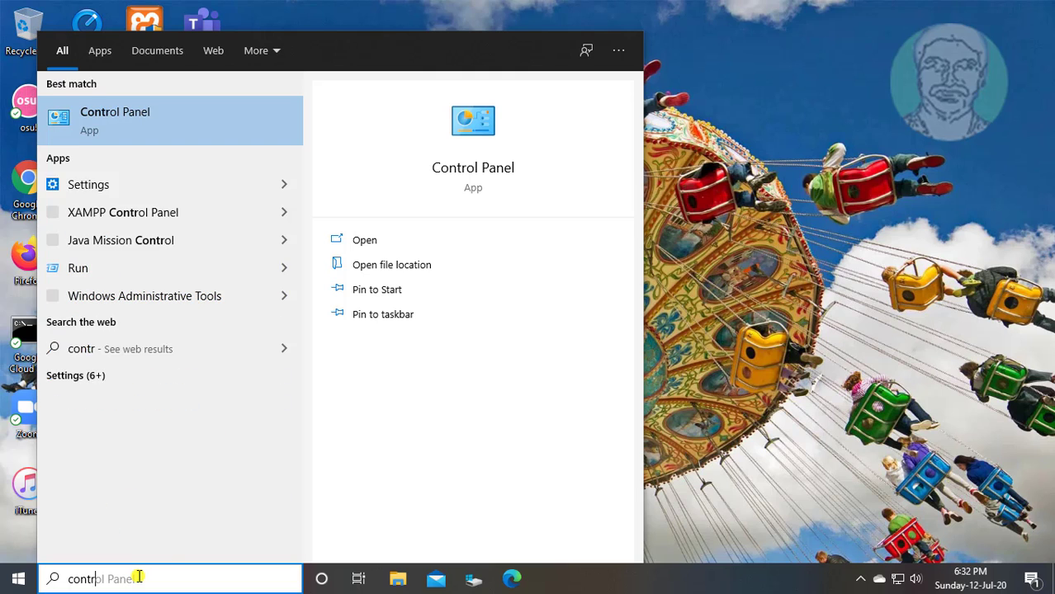
{"action": "type", "text": "ol panel"}
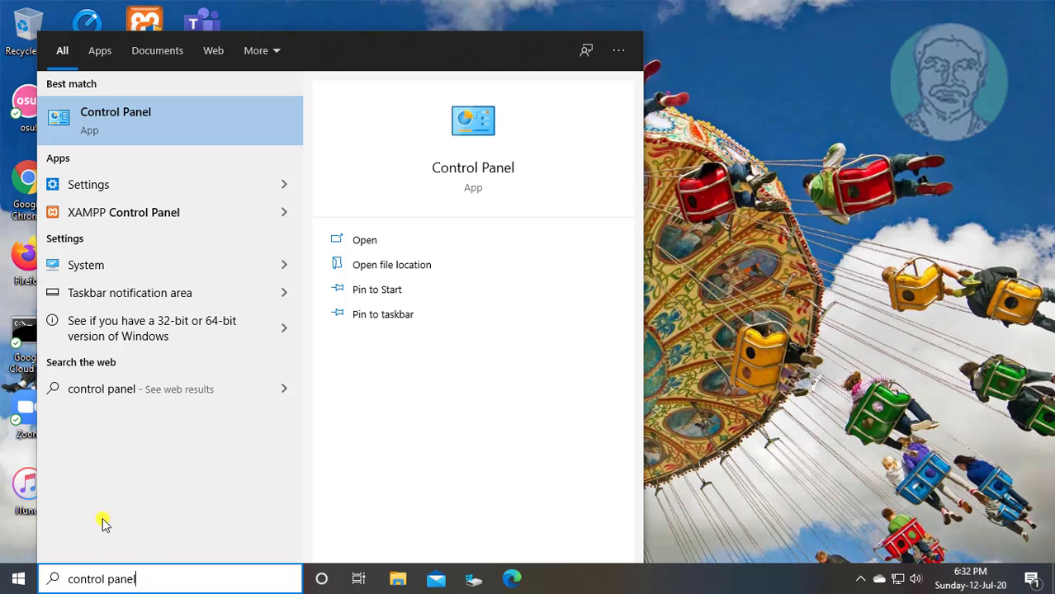
{"action": "left_click", "coordinate": [118, 112]}
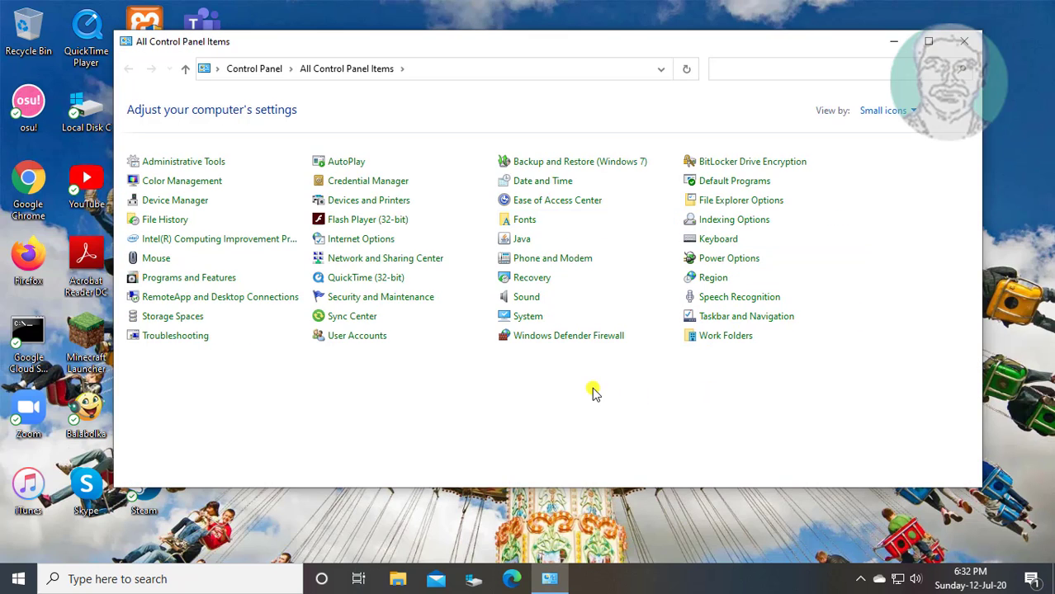
{"action": "left_click", "coordinate": [907, 112]}
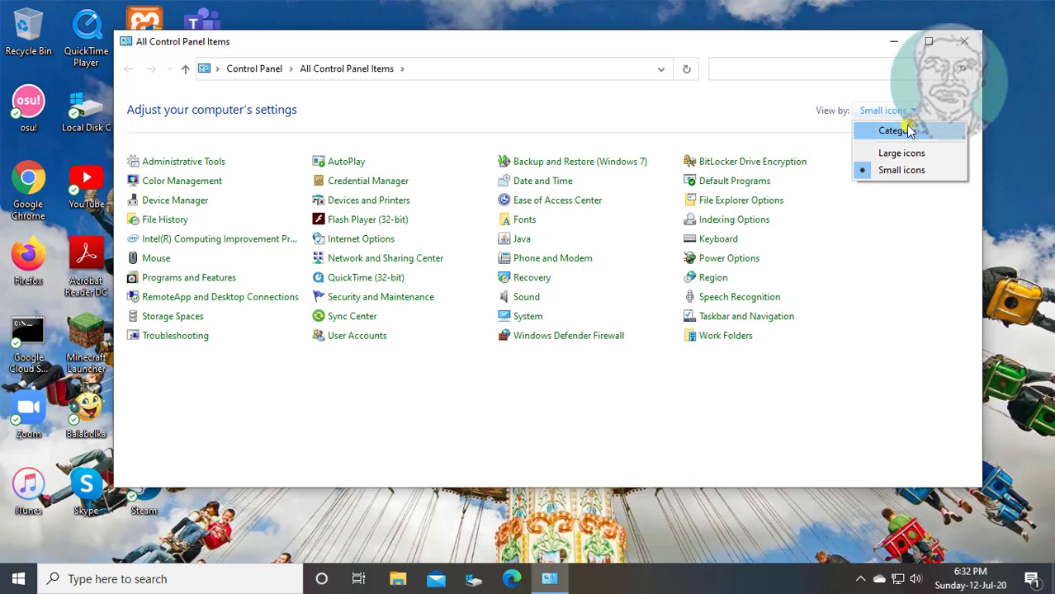
{"action": "left_click", "coordinate": [896, 132]}
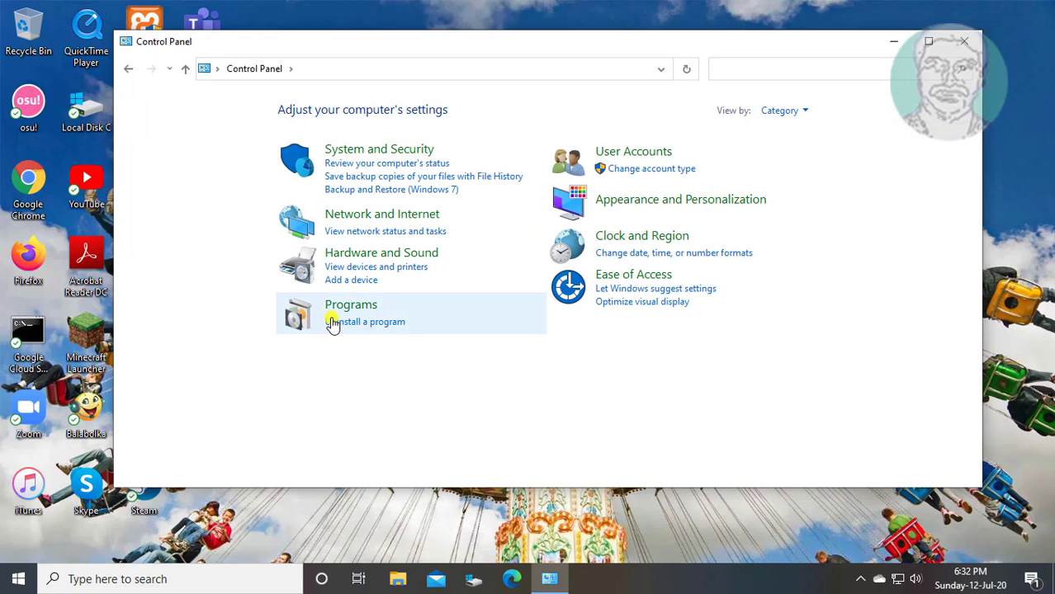
{"action": "left_click", "coordinate": [376, 327]}
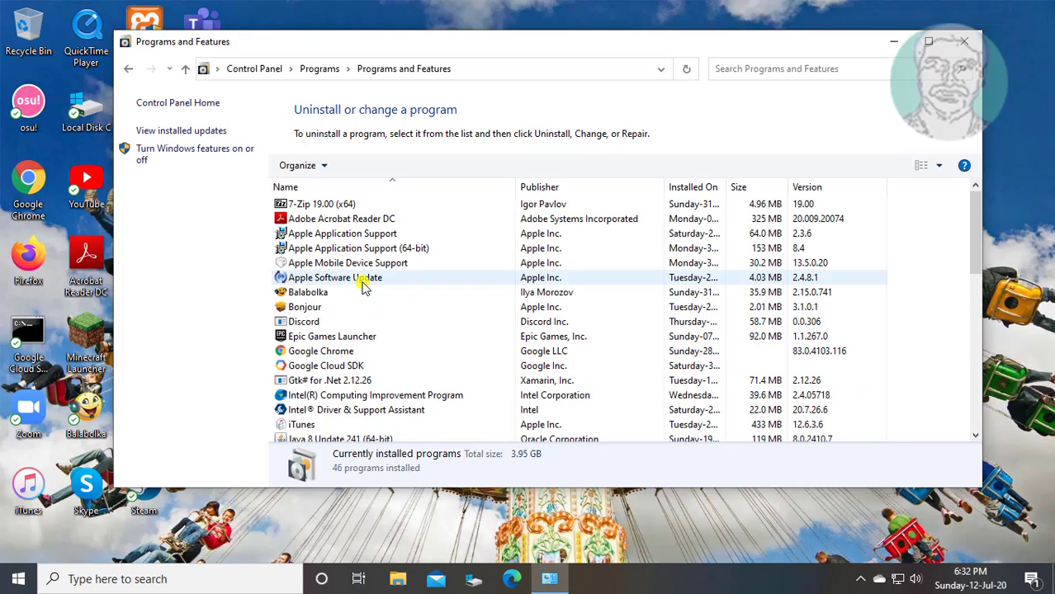
Uninstall Microsoft OneDrive from Programs and Features, approving UAC, then close the window
{"action": "scroll", "coordinate": [363, 305], "scroll_direction": "down", "scroll_amount": 2}
{"action": "scroll", "coordinate": [361, 299], "scroll_direction": "down", "scroll_amount": 2}
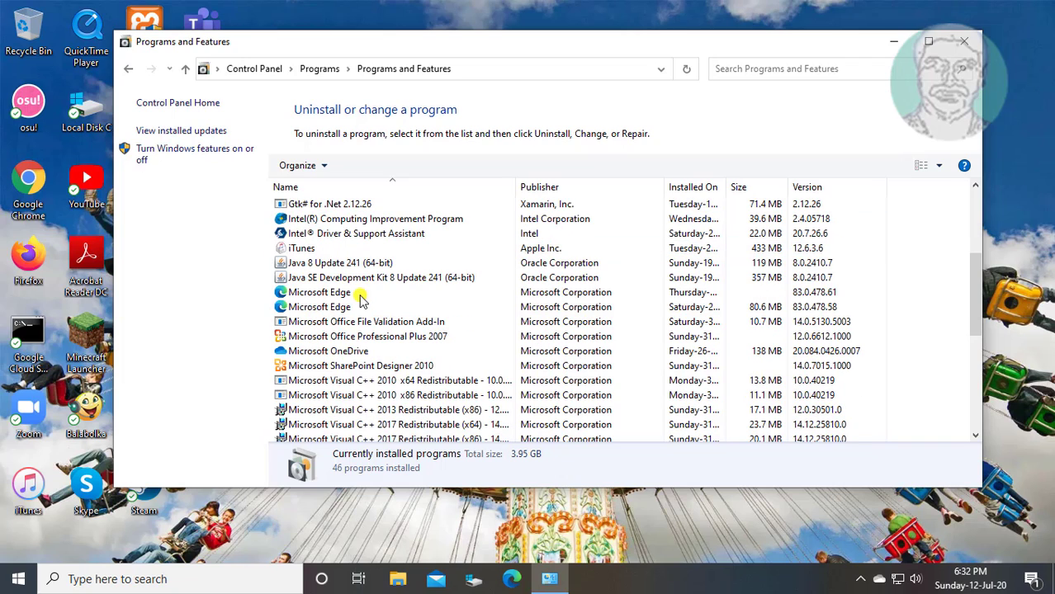
{"action": "left_click", "coordinate": [305, 351]}
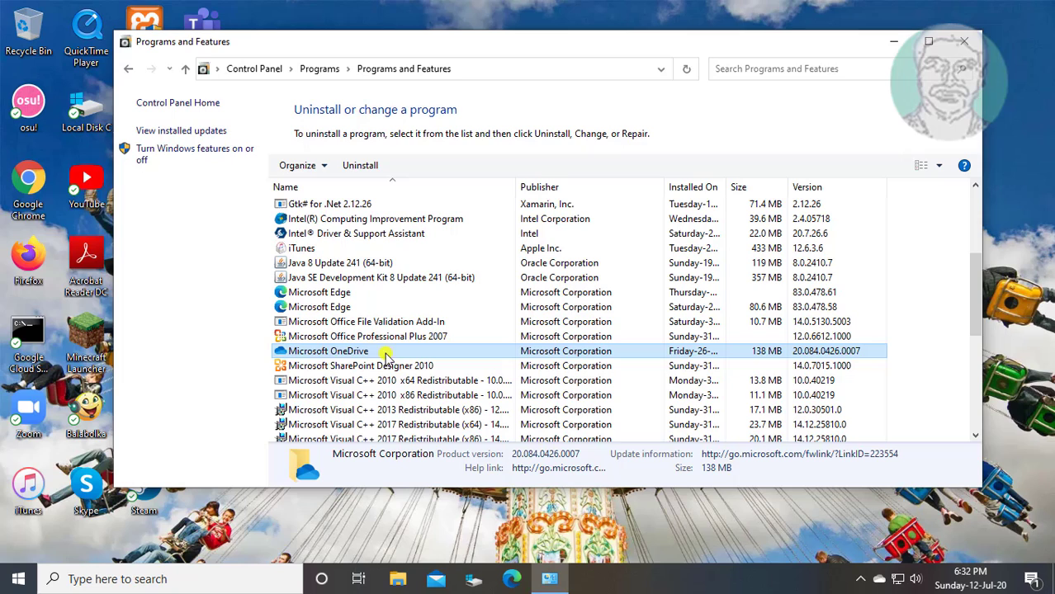
{"action": "left_click", "coordinate": [362, 169]}
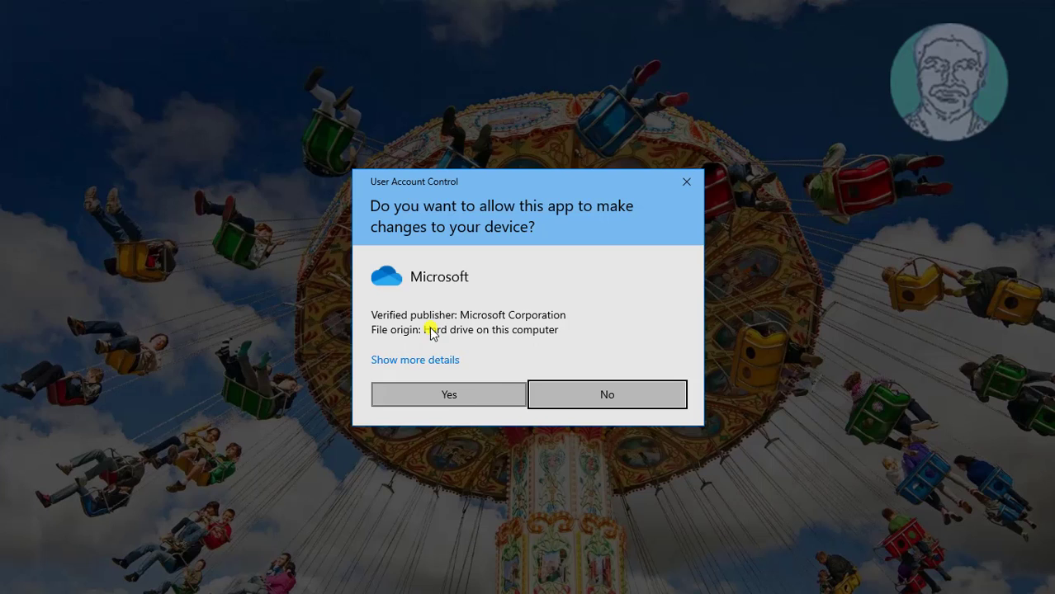
{"action": "left_click", "coordinate": [467, 393]}
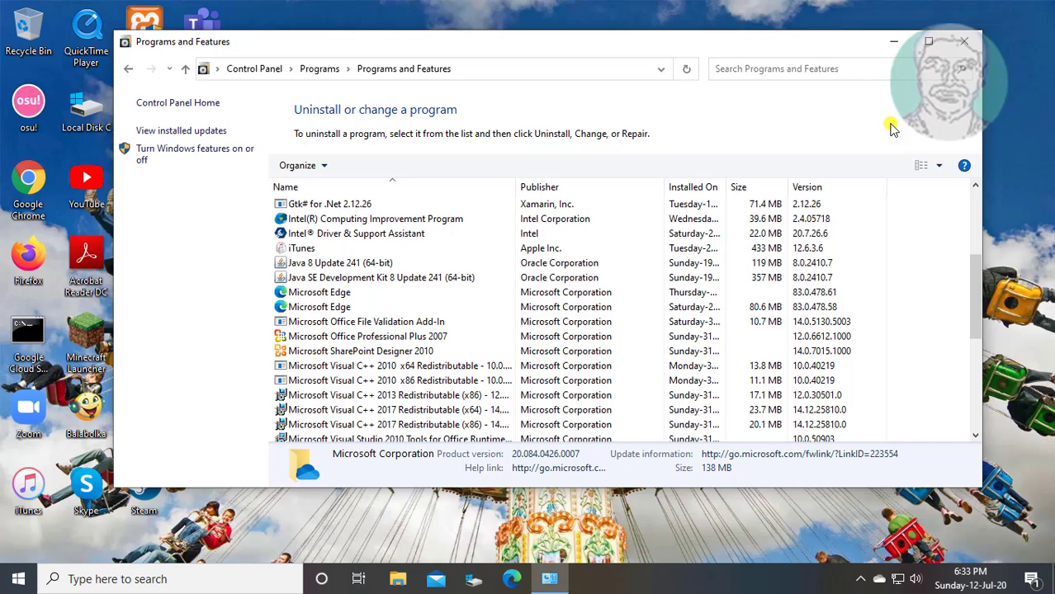
{"action": "left_click", "coordinate": [960, 43]}
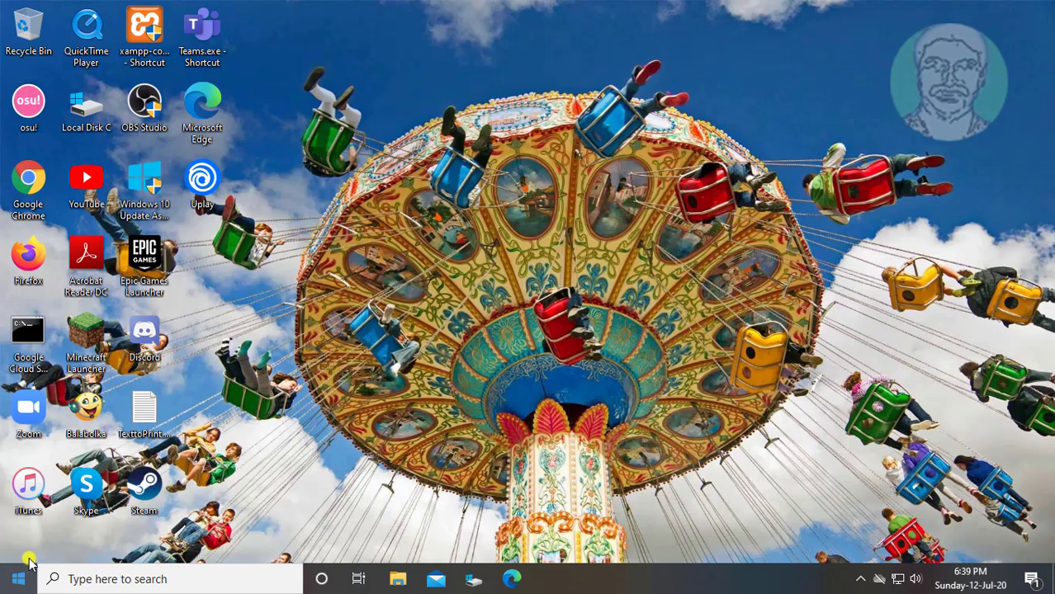
Restart the computer from the Start menu's power options
{"action": "left_click", "coordinate": [20, 581]}
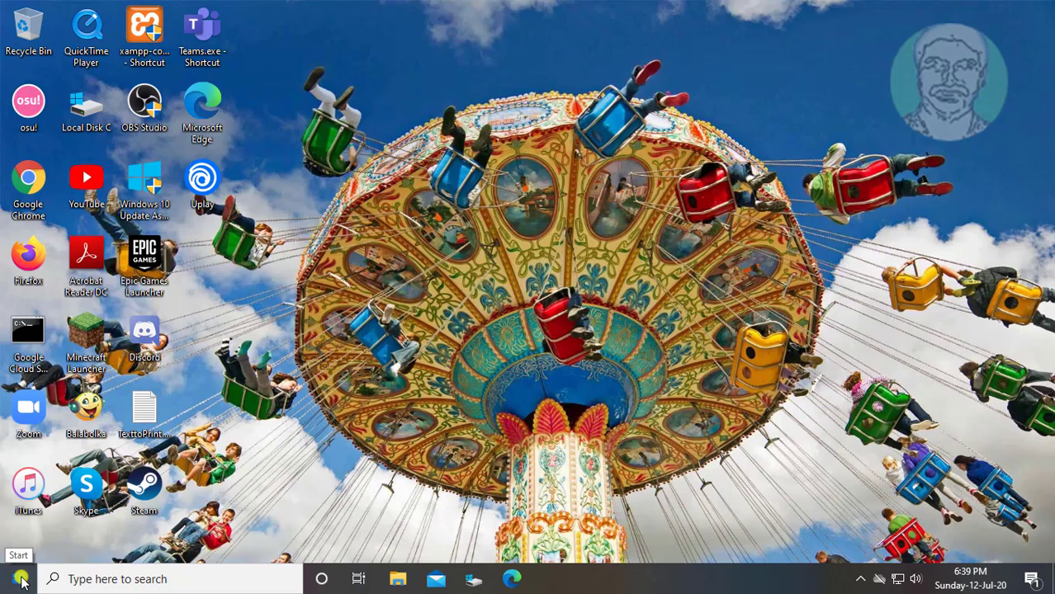
{"action": "left_click", "coordinate": [22, 551]}
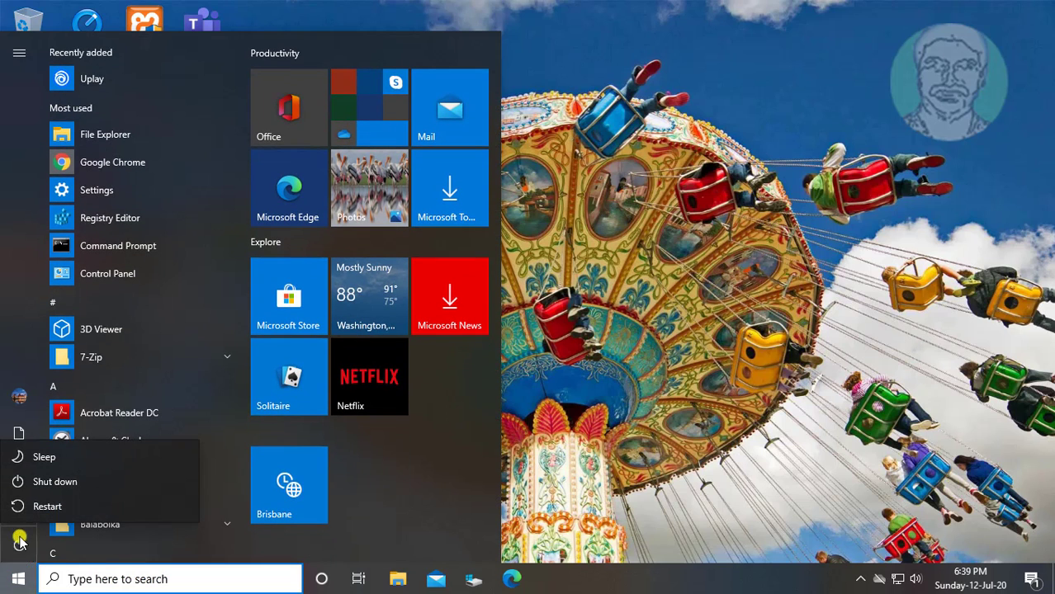
{"action": "left_click", "coordinate": [38, 502]}
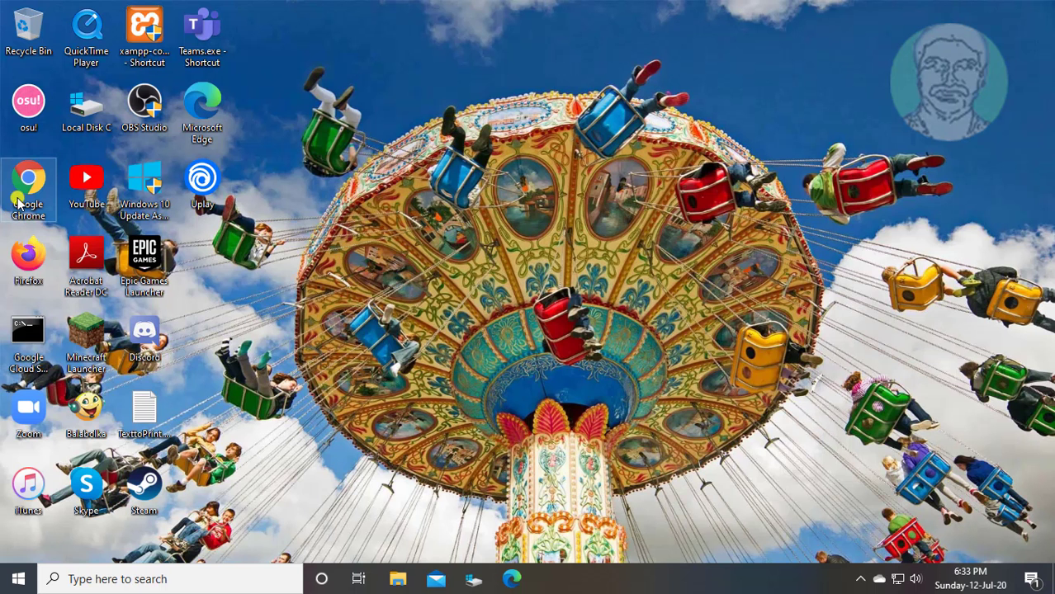
Open Google Chrome and search for 'onedrive download'
{"action": "double_click", "coordinate": [28, 188]}
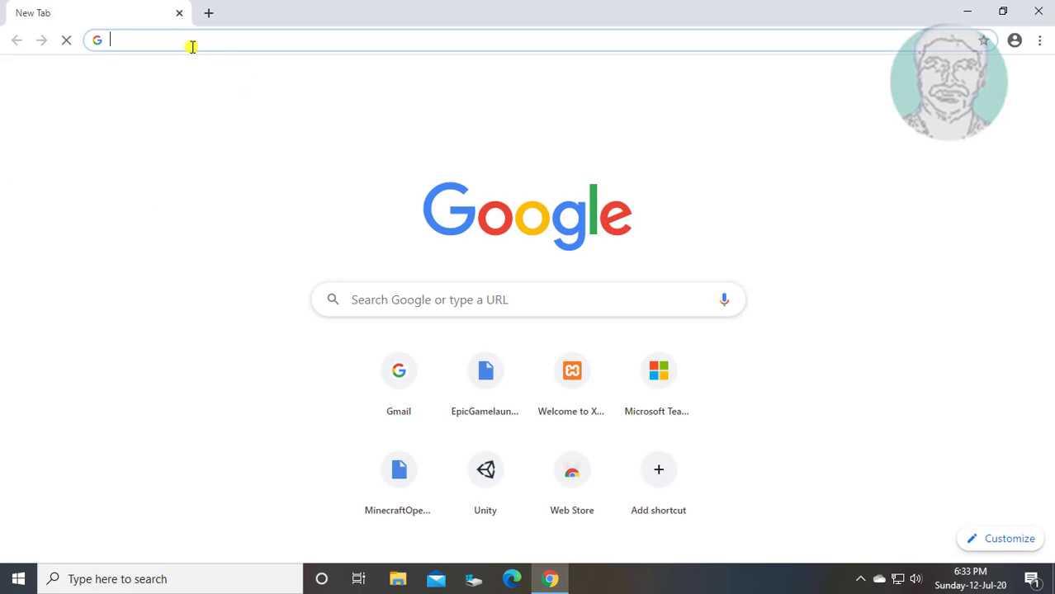
{"action": "type", "text": "onedri"}
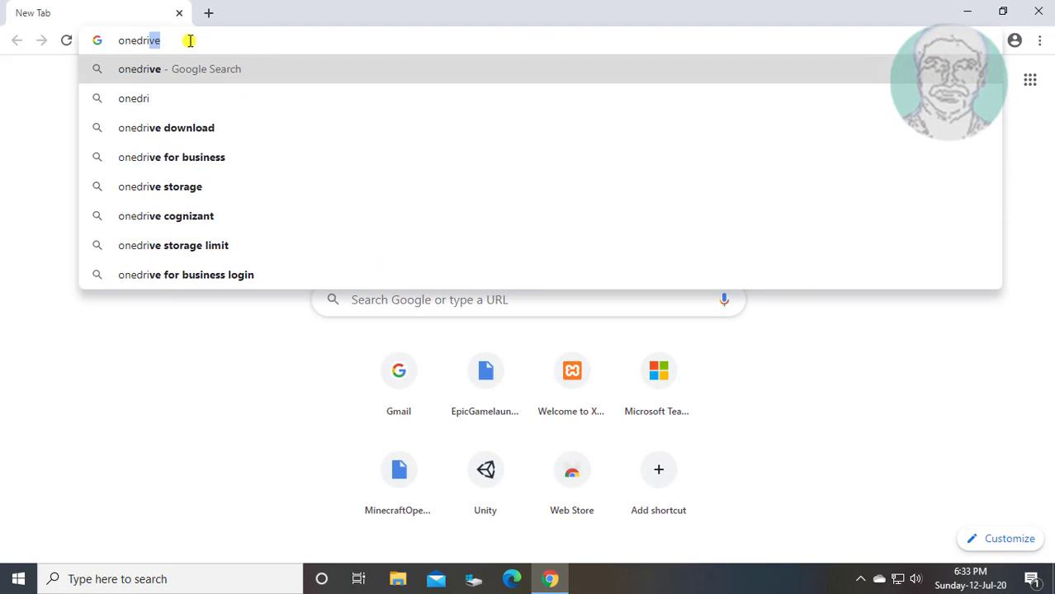
{"action": "type", "text": "ve downllo"}
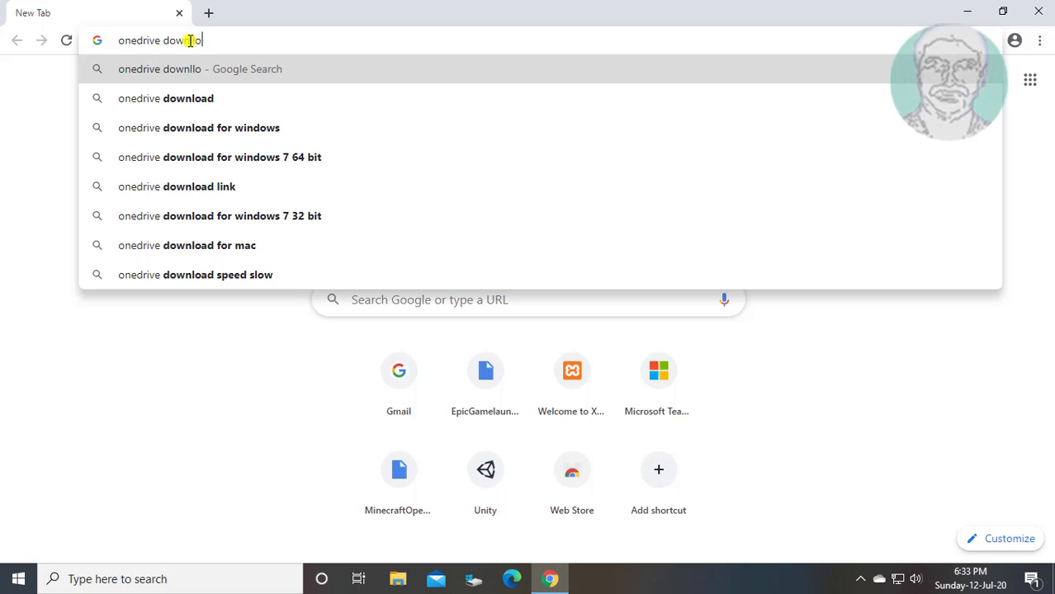
{"action": "key", "text": "BackSpace"}
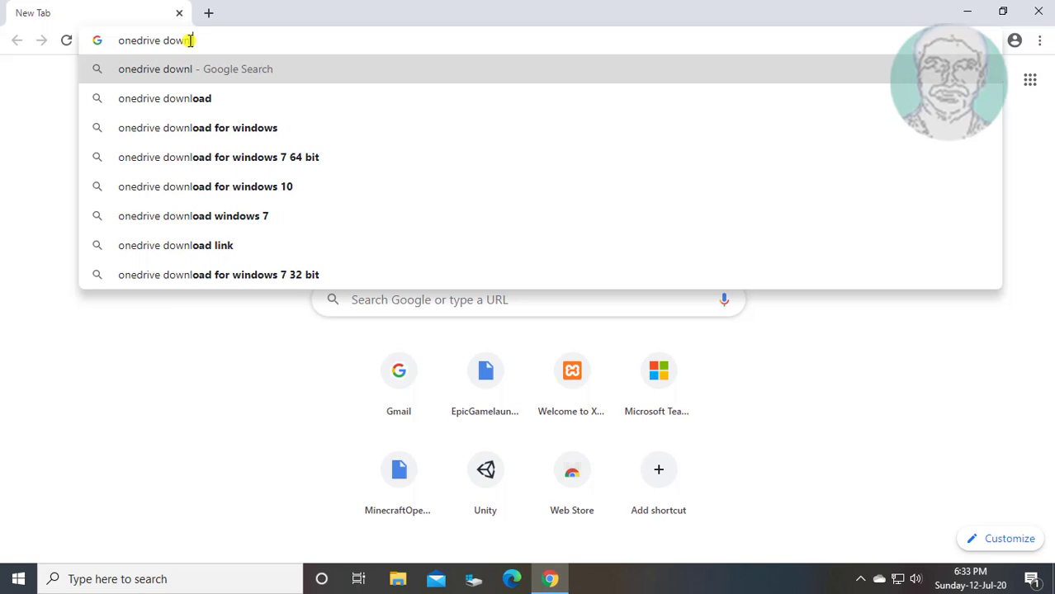
{"action": "type", "text": "oad"}
{"action": "key", "text": "Return"}
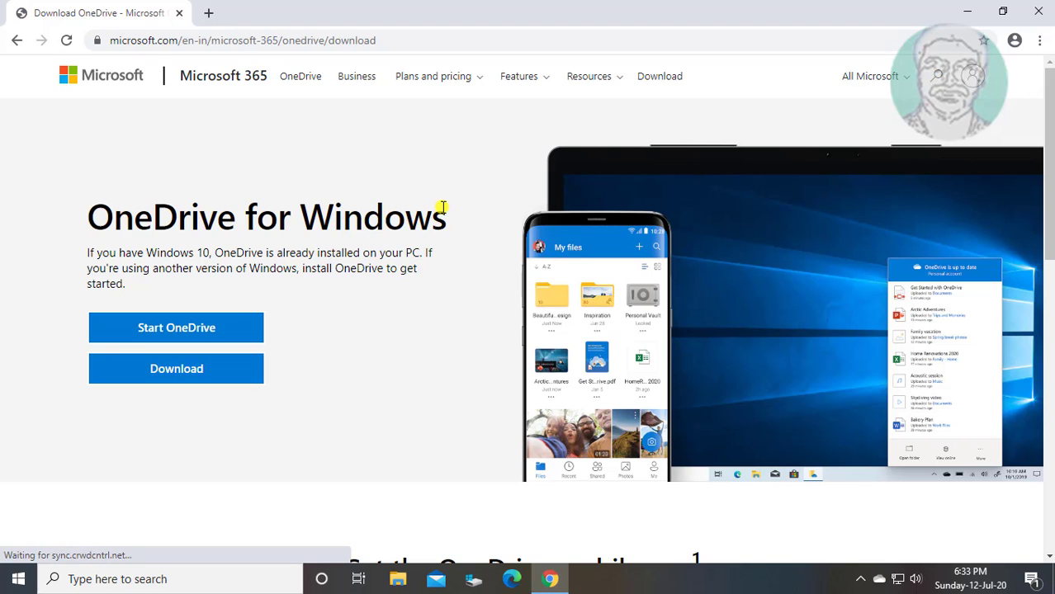
Download OneDriveSetup.exe from Microsoft's page and run it, approving the UAC prompt
{"action": "left_click_drag", "start_coordinate": [442, 207], "coordinate": [72, 212]}
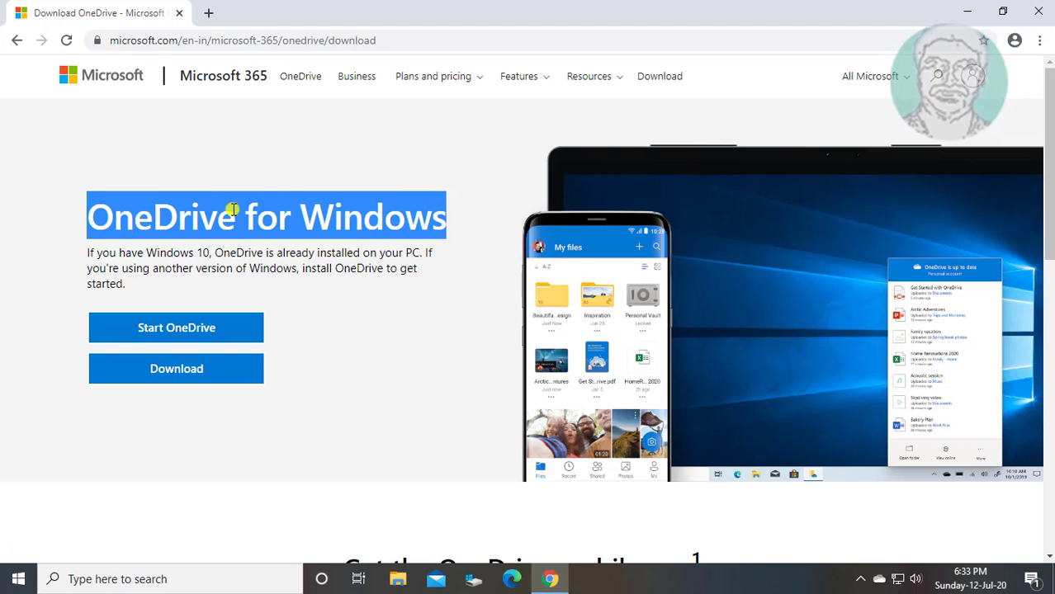
{"action": "left_click", "coordinate": [196, 373]}
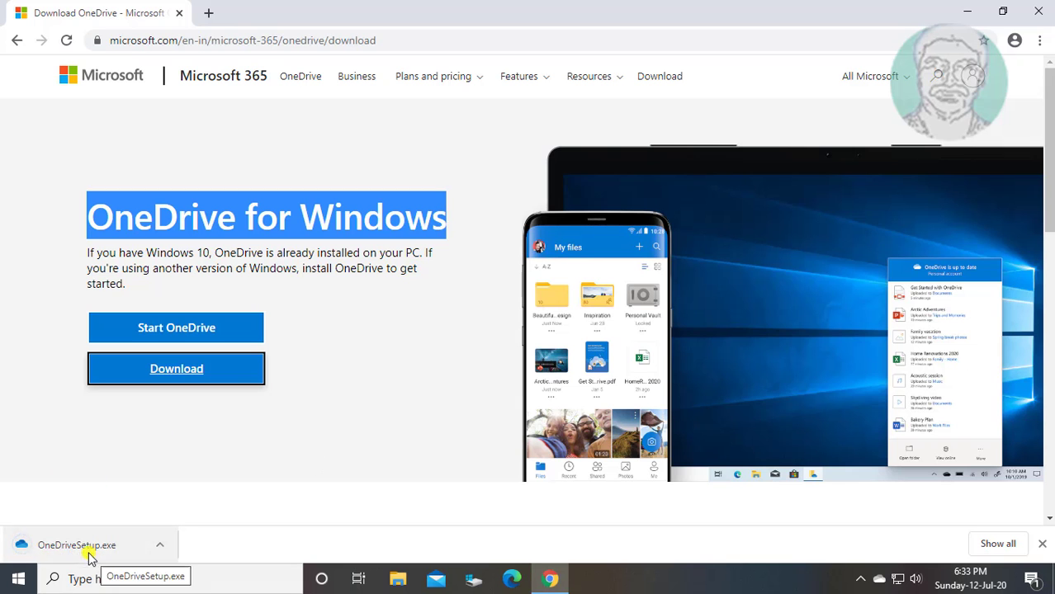
{"action": "left_click", "coordinate": [78, 548]}
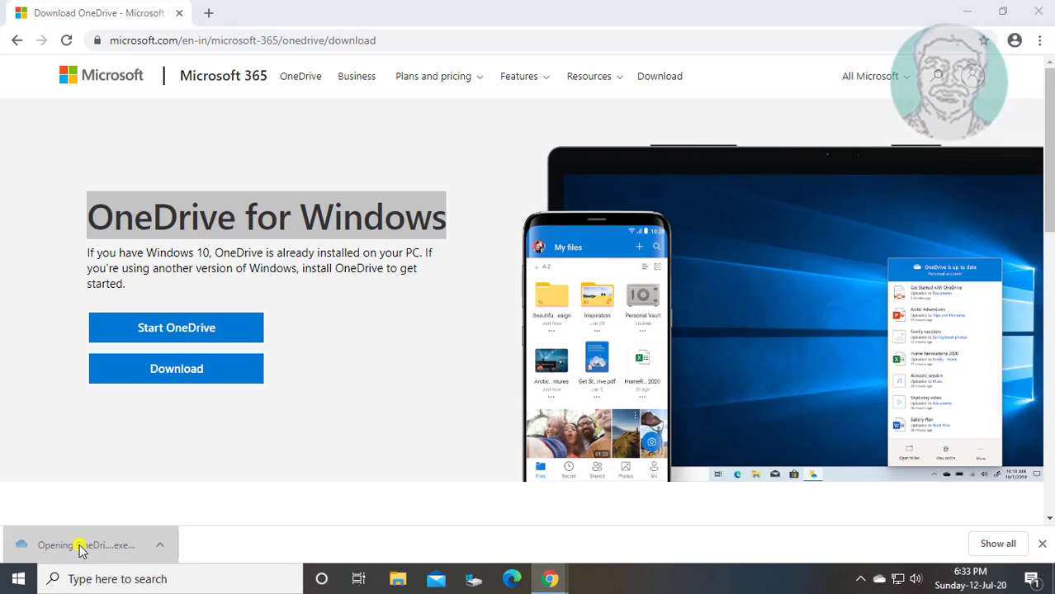
{"action": "left_click", "coordinate": [971, 16]}
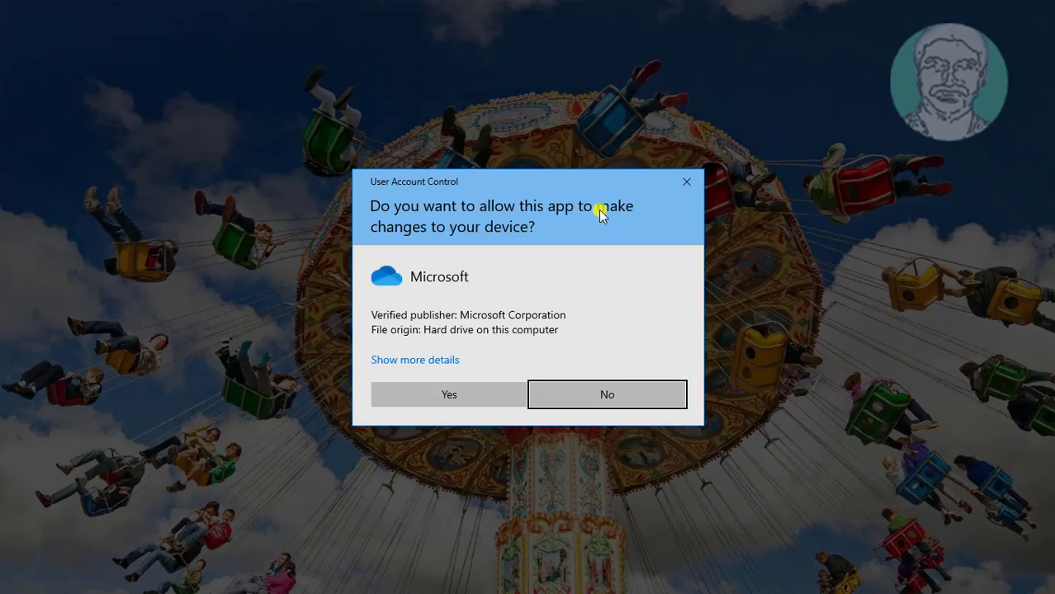
{"action": "left_click", "coordinate": [448, 391]}
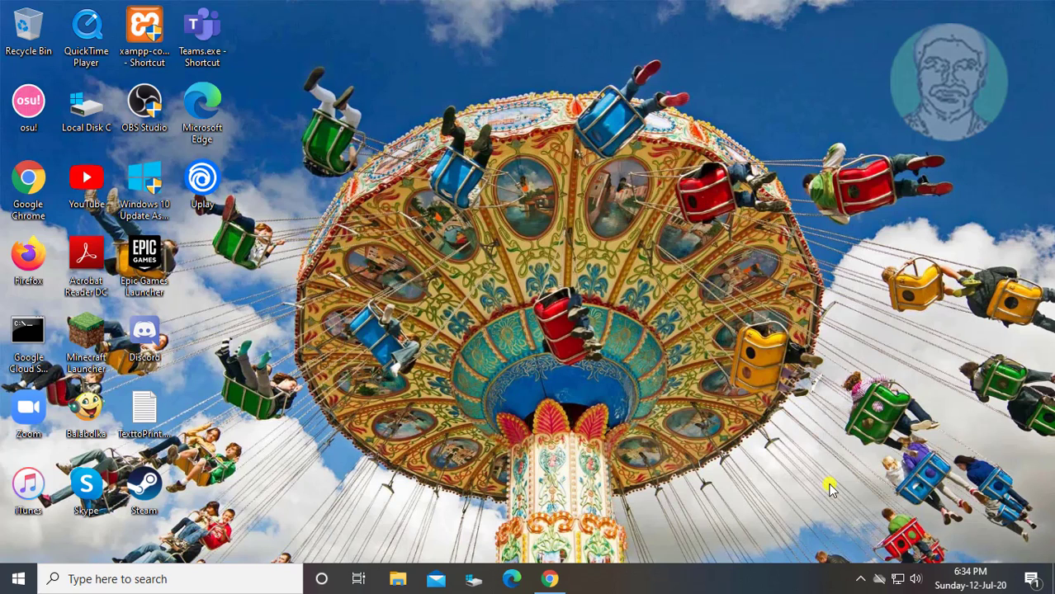
{"action": "left_click", "coordinate": [879, 581]}
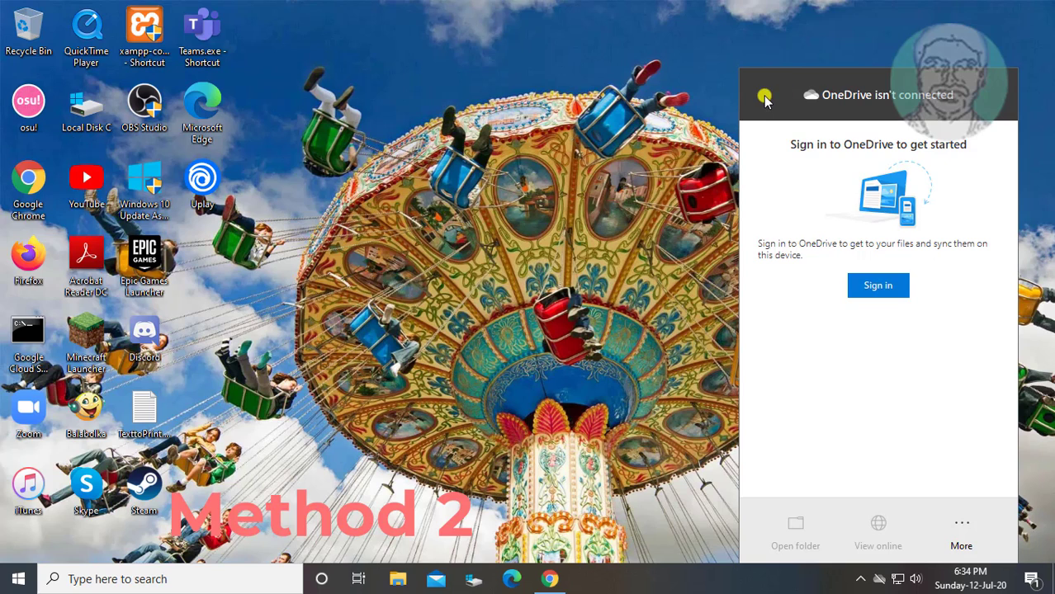
{"action": "left_click", "coordinate": [645, 368]}
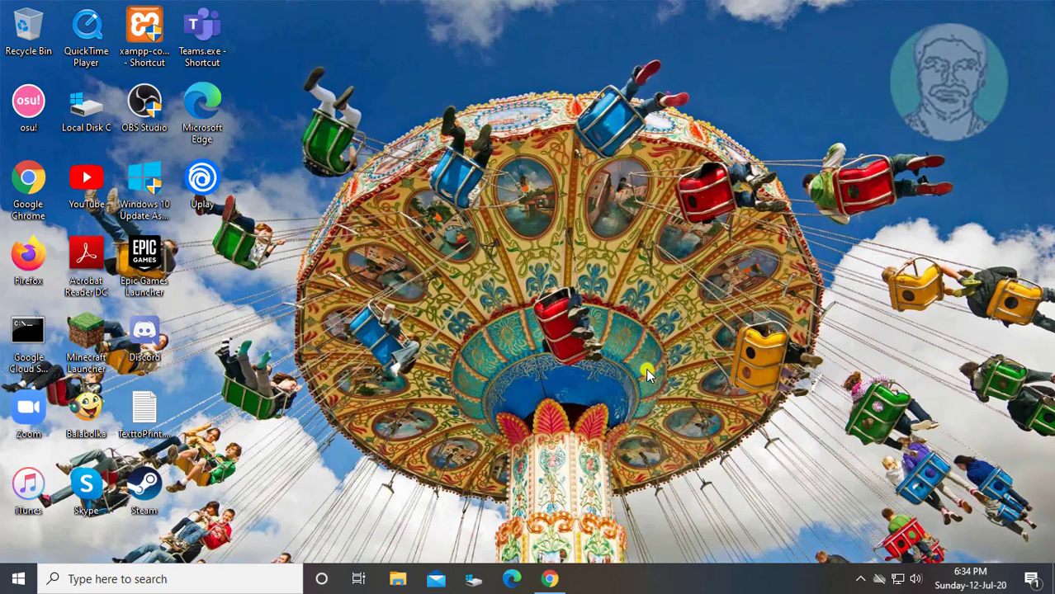
{"action": "left_click", "coordinate": [525, 396]}
Restore Chrome and load the copied download.com.vn OneDrive link in a new tab
{"action": "left_click", "coordinate": [548, 584]}
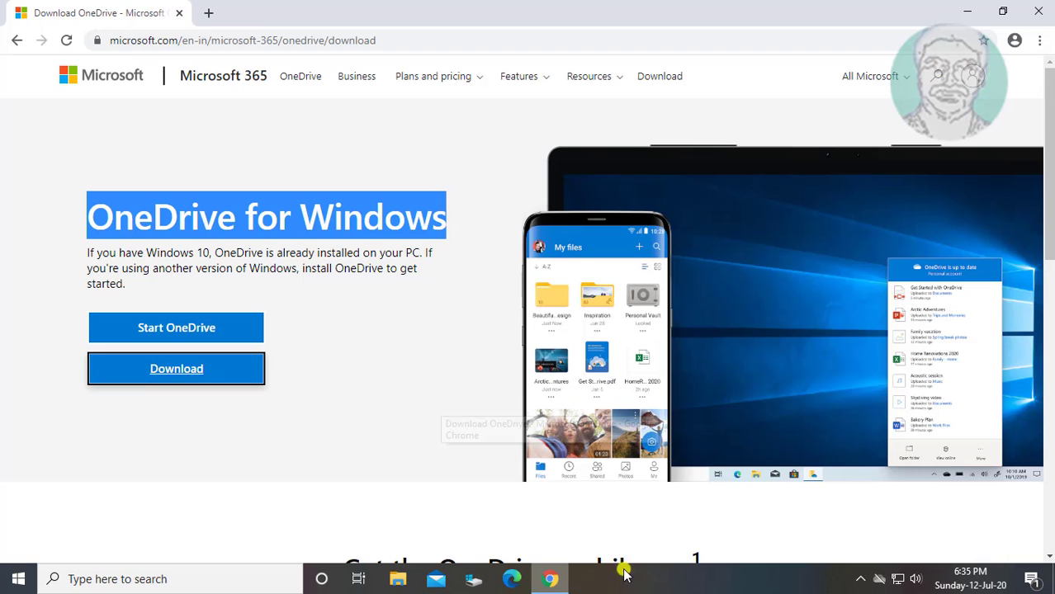
{"action": "left_click", "coordinate": [207, 13]}
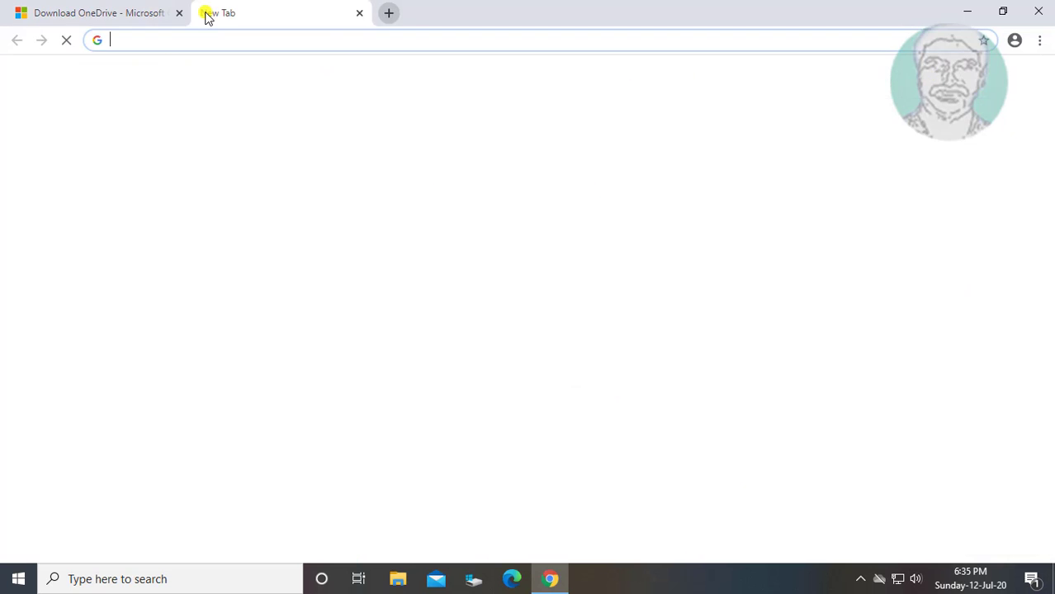
{"action": "left_click", "coordinate": [144, 37]}
{"action": "right_click", "coordinate": [143, 37]}
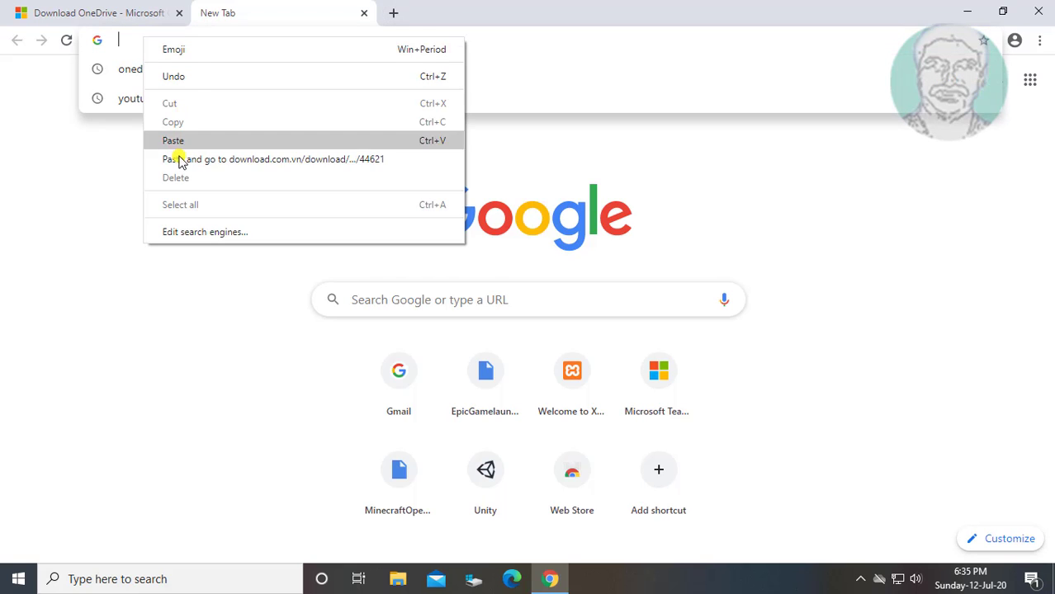
{"action": "left_click", "coordinate": [190, 158]}
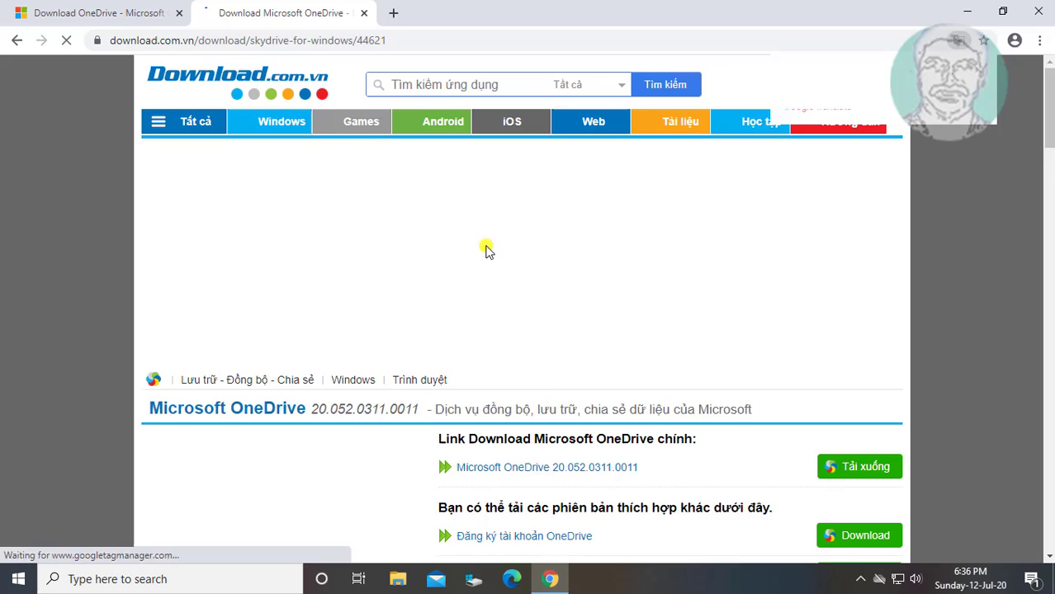
Expand the version list and download OneDrive 19.152.0801.0008, keeping the file
{"action": "scroll", "coordinate": [676, 304], "scroll_direction": "down", "scroll_amount": 3}
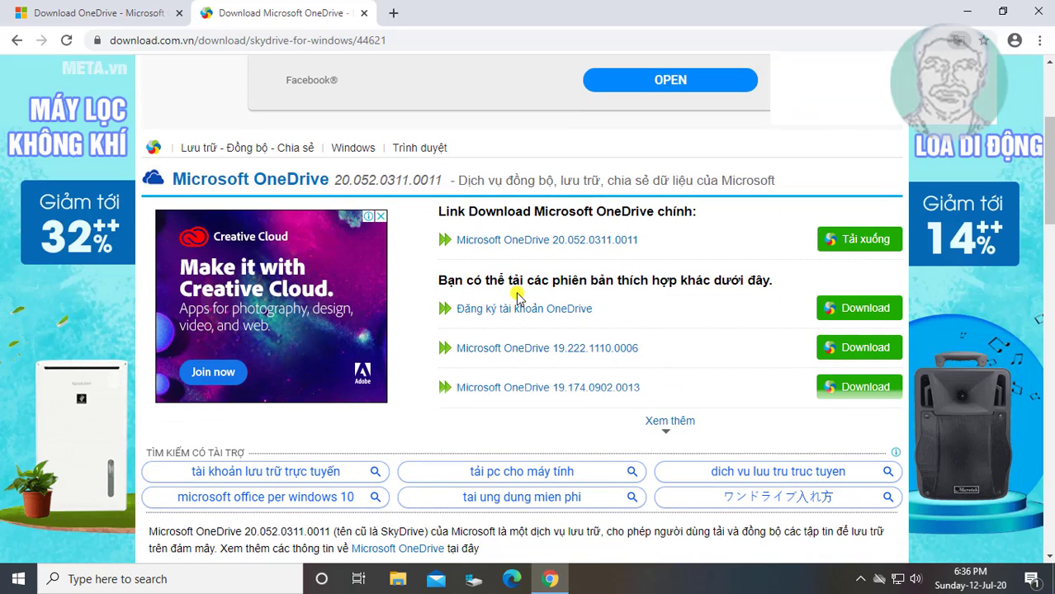
{"action": "left_click", "coordinate": [669, 427]}
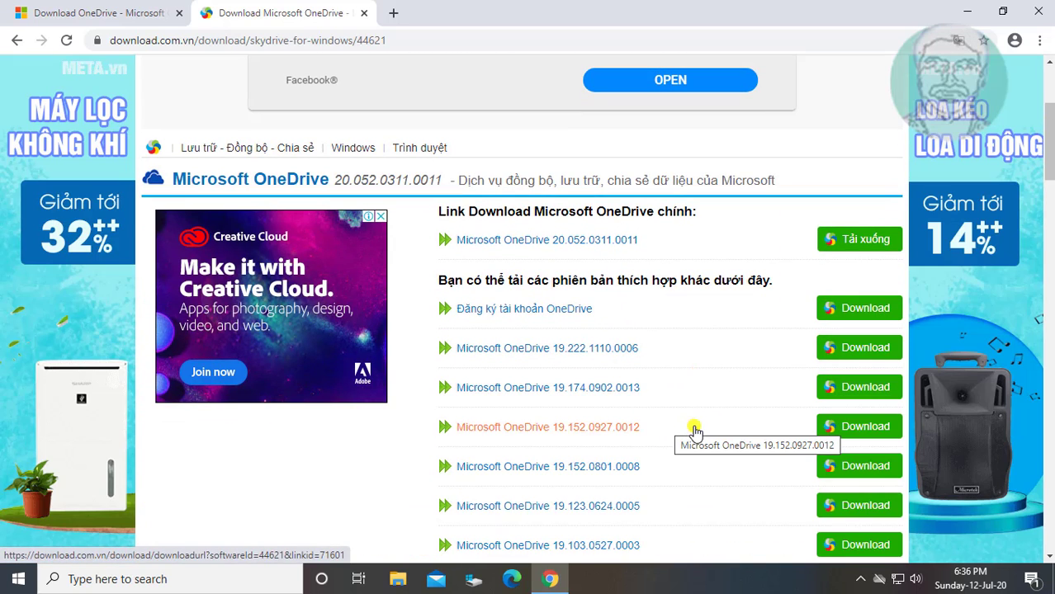
{"action": "scroll", "coordinate": [712, 471], "scroll_direction": "down", "scroll_amount": 1}
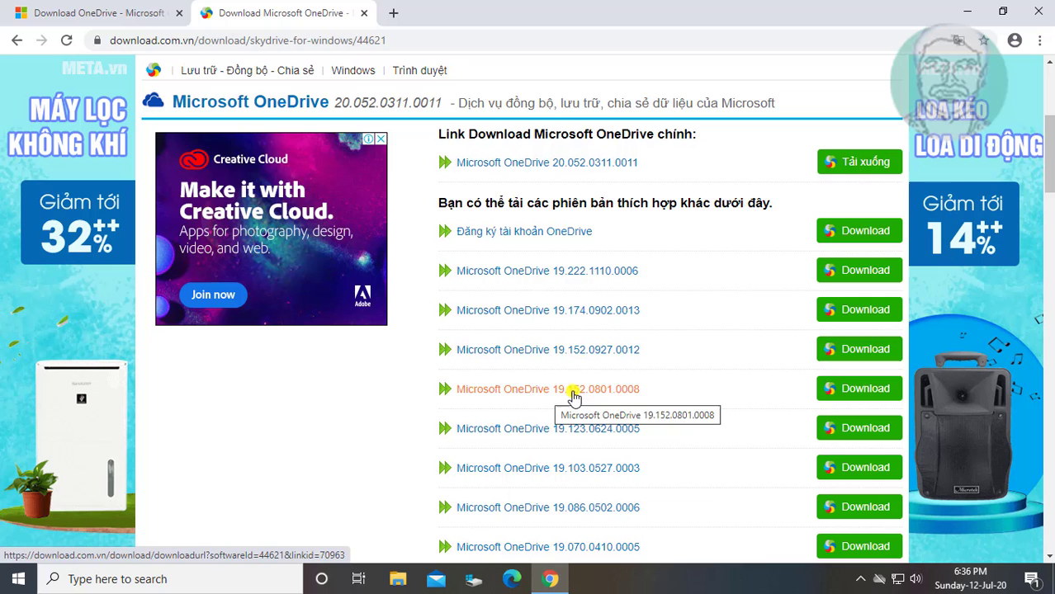
{"action": "left_click", "coordinate": [864, 397]}
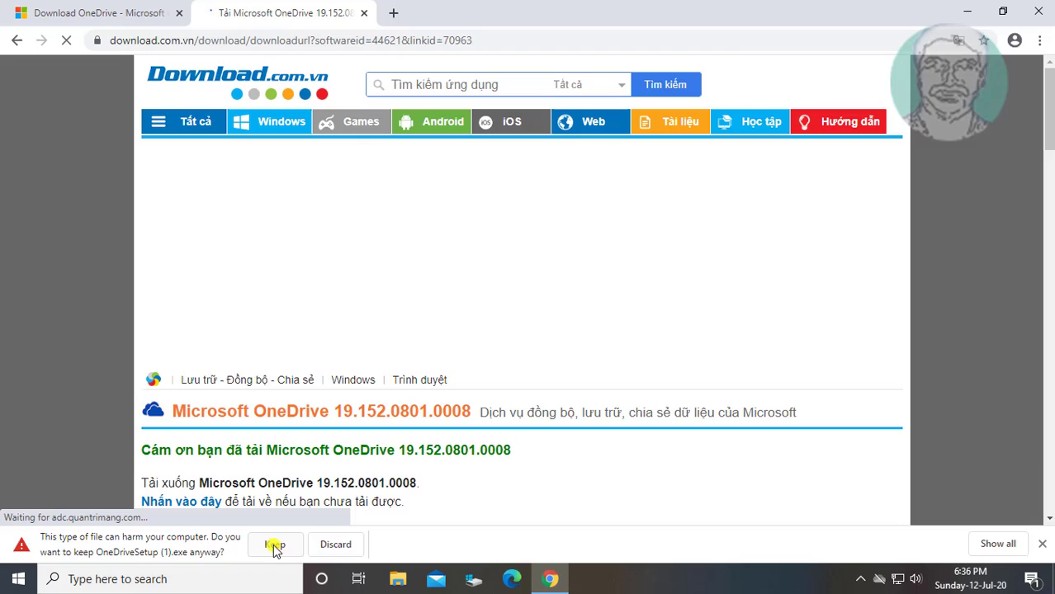
{"action": "left_click", "coordinate": [274, 544]}
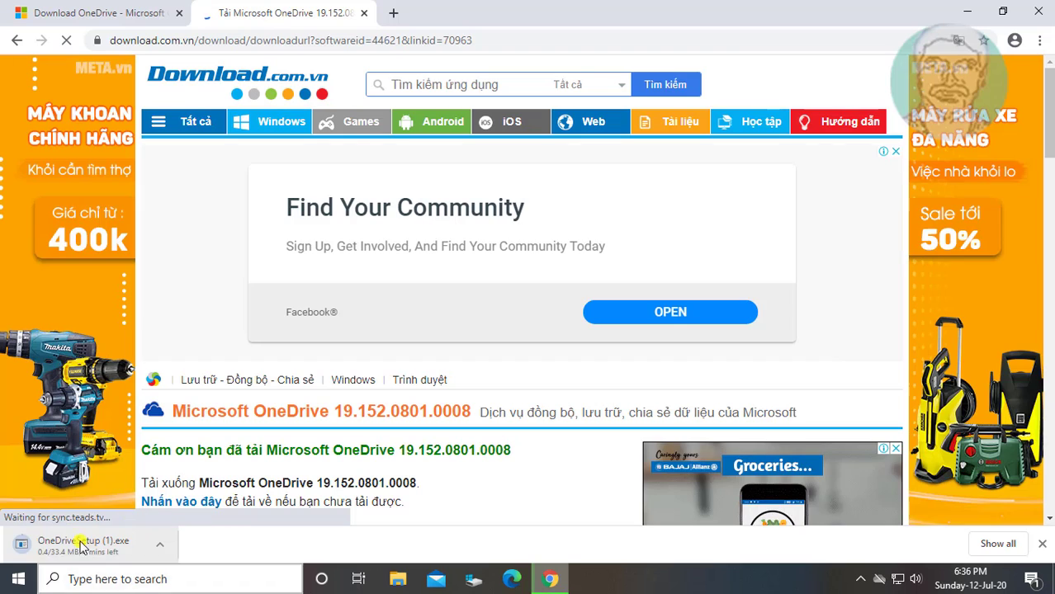